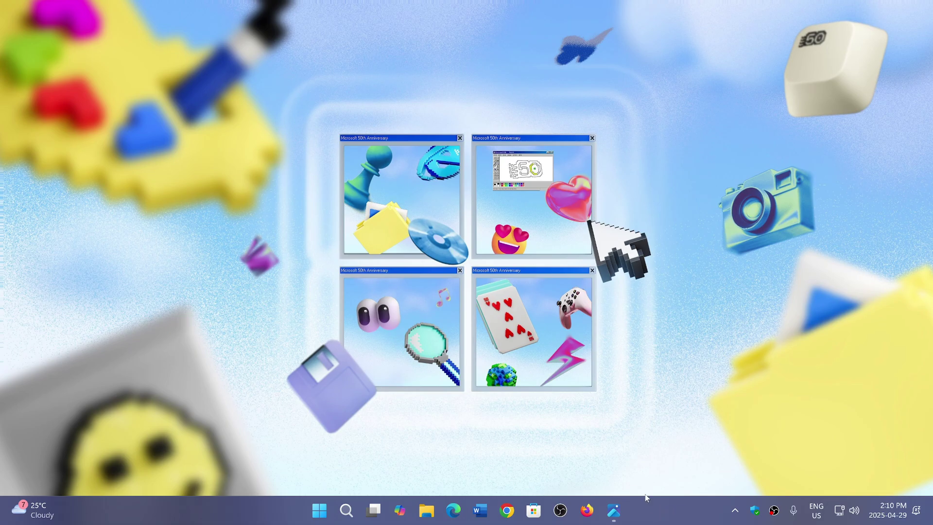
- Bring the Calendar and Mail tiles image back on screen in Photos at 200%
left_click(613, 512)
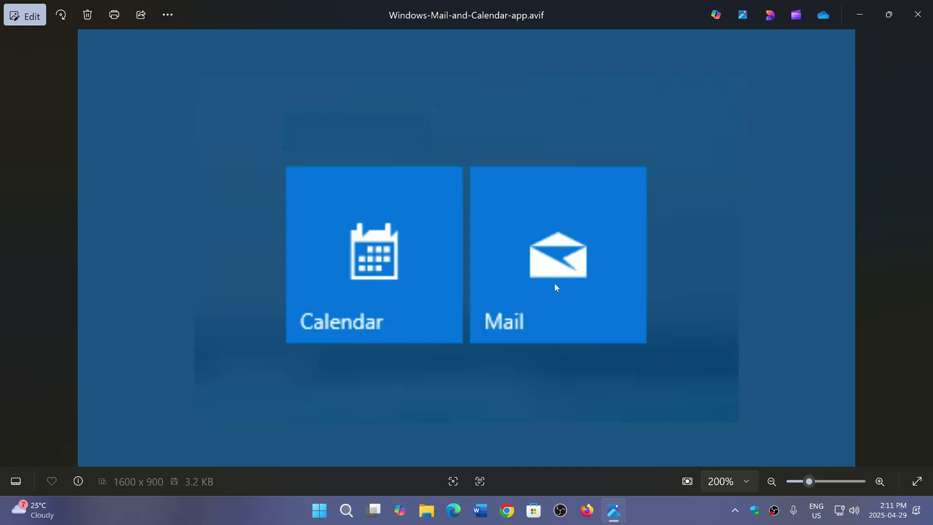
left_click(918, 15)
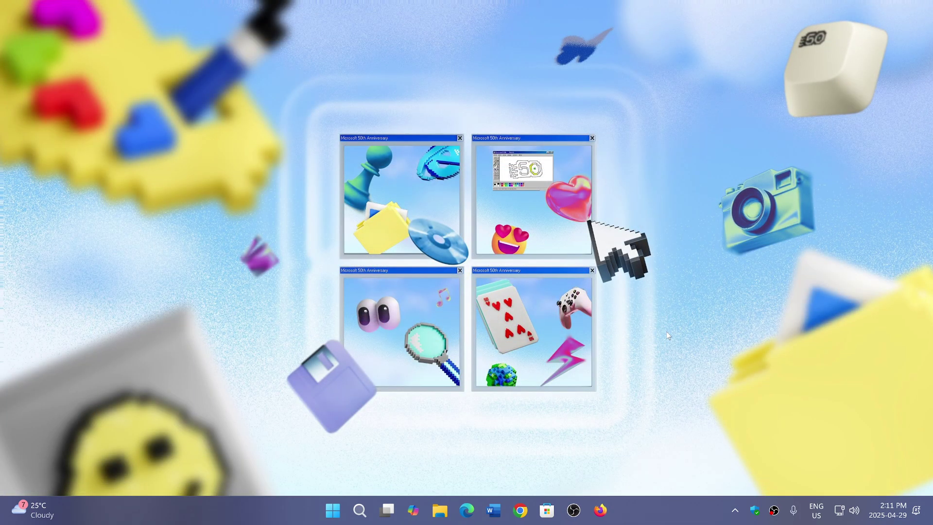